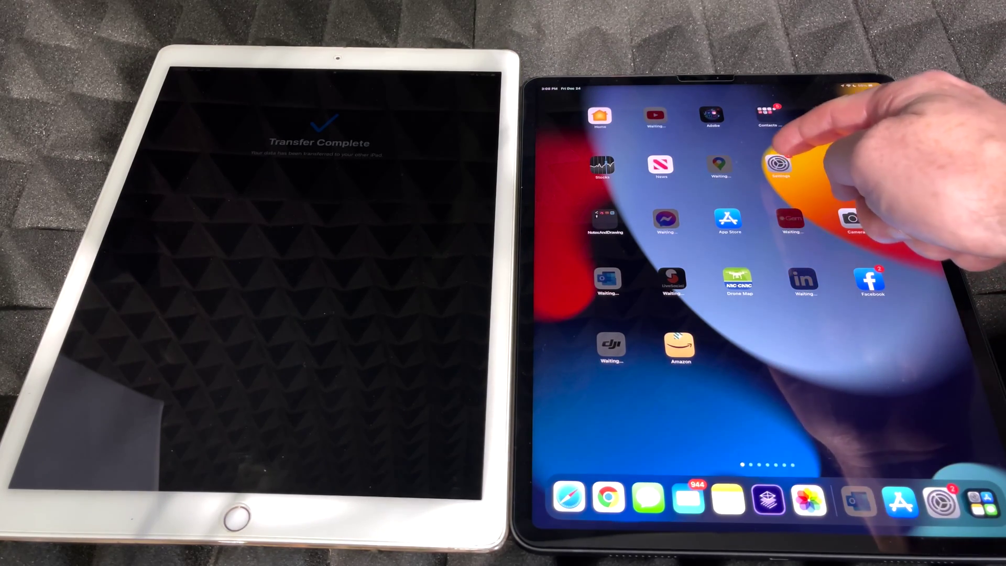
- Open Settings on the new iPad to show its General page
click(779, 164)
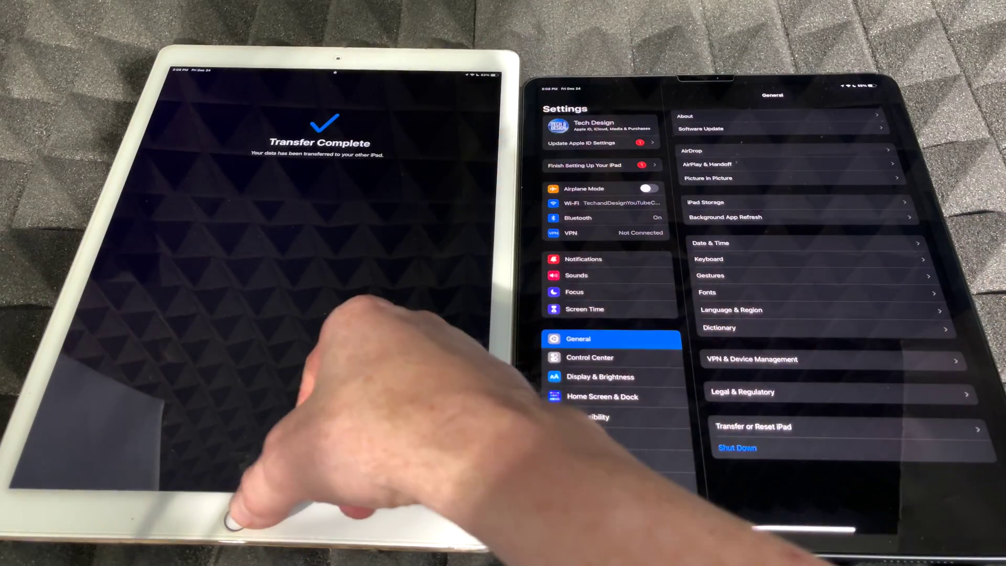
- Wake the old iPad and confirm Transfer Complete to reach Erase This iPad
click(235, 521)
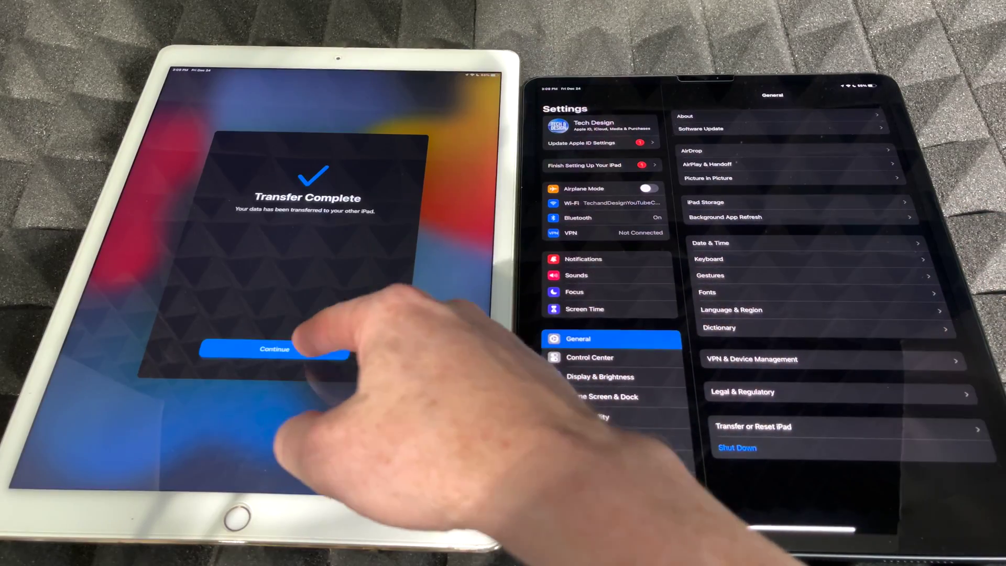
click(306, 350)
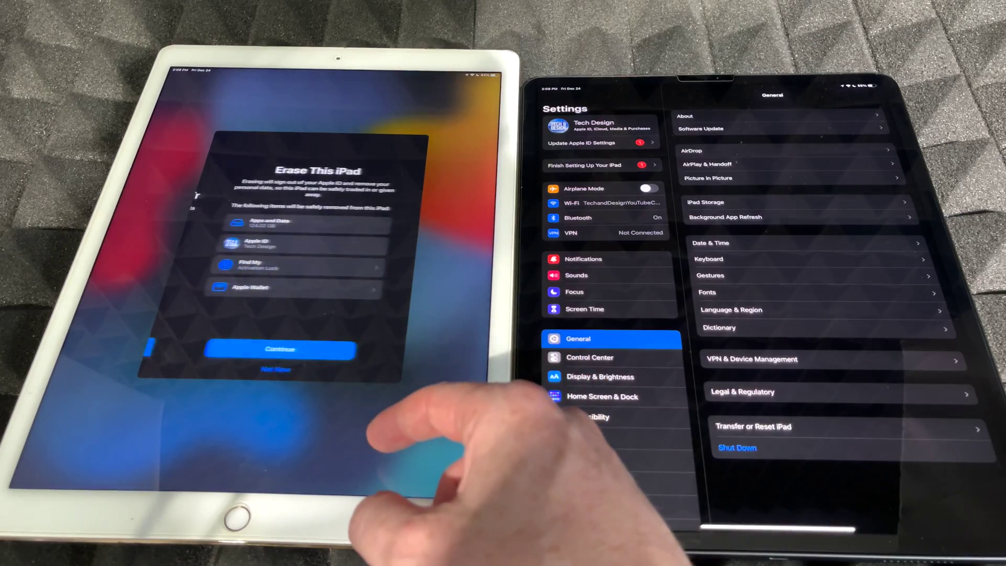